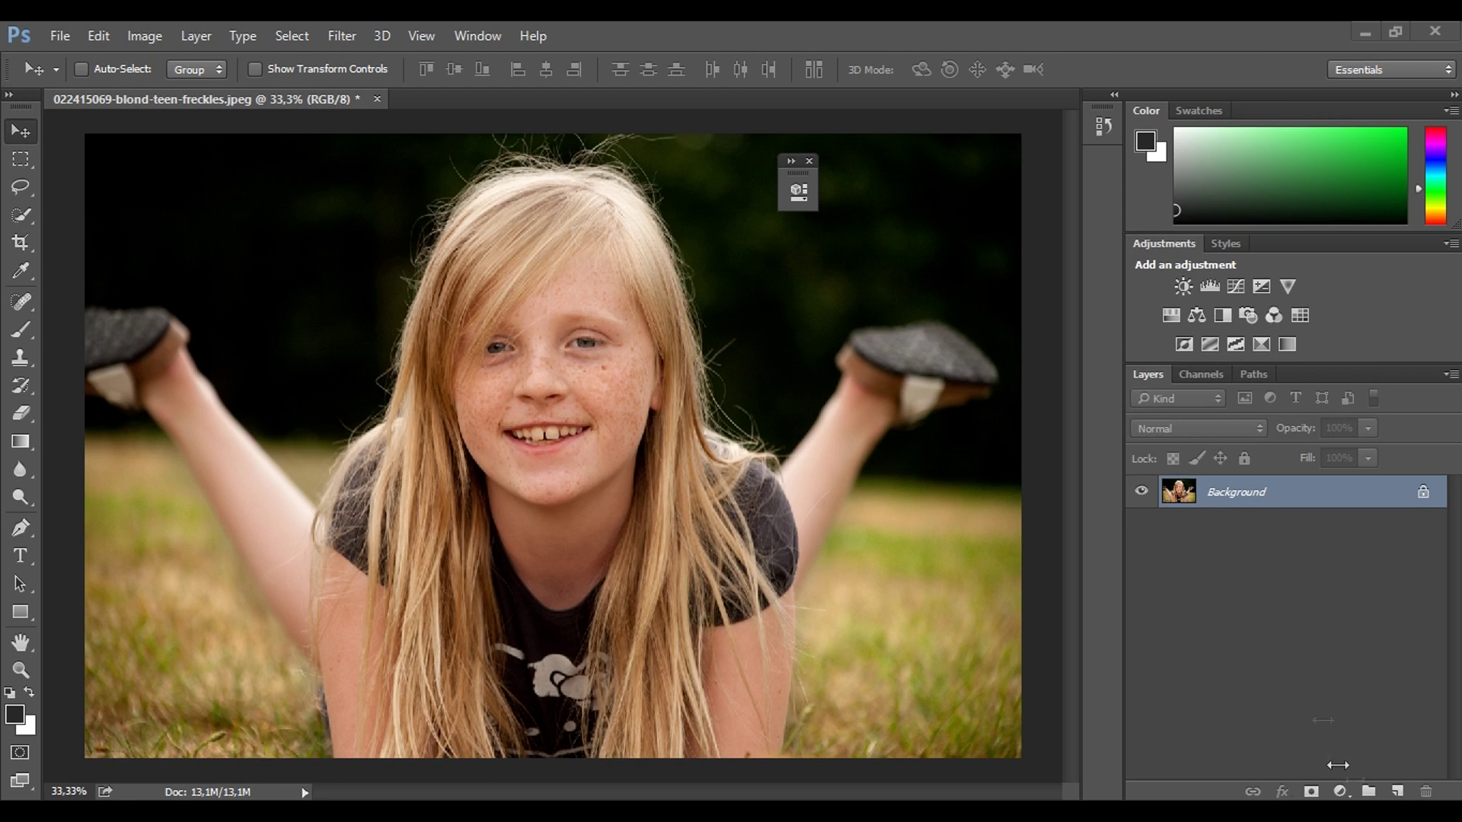
Add an empty Layer 1 and load a 281 px round brush at 0% hardness.
click(1396, 792)
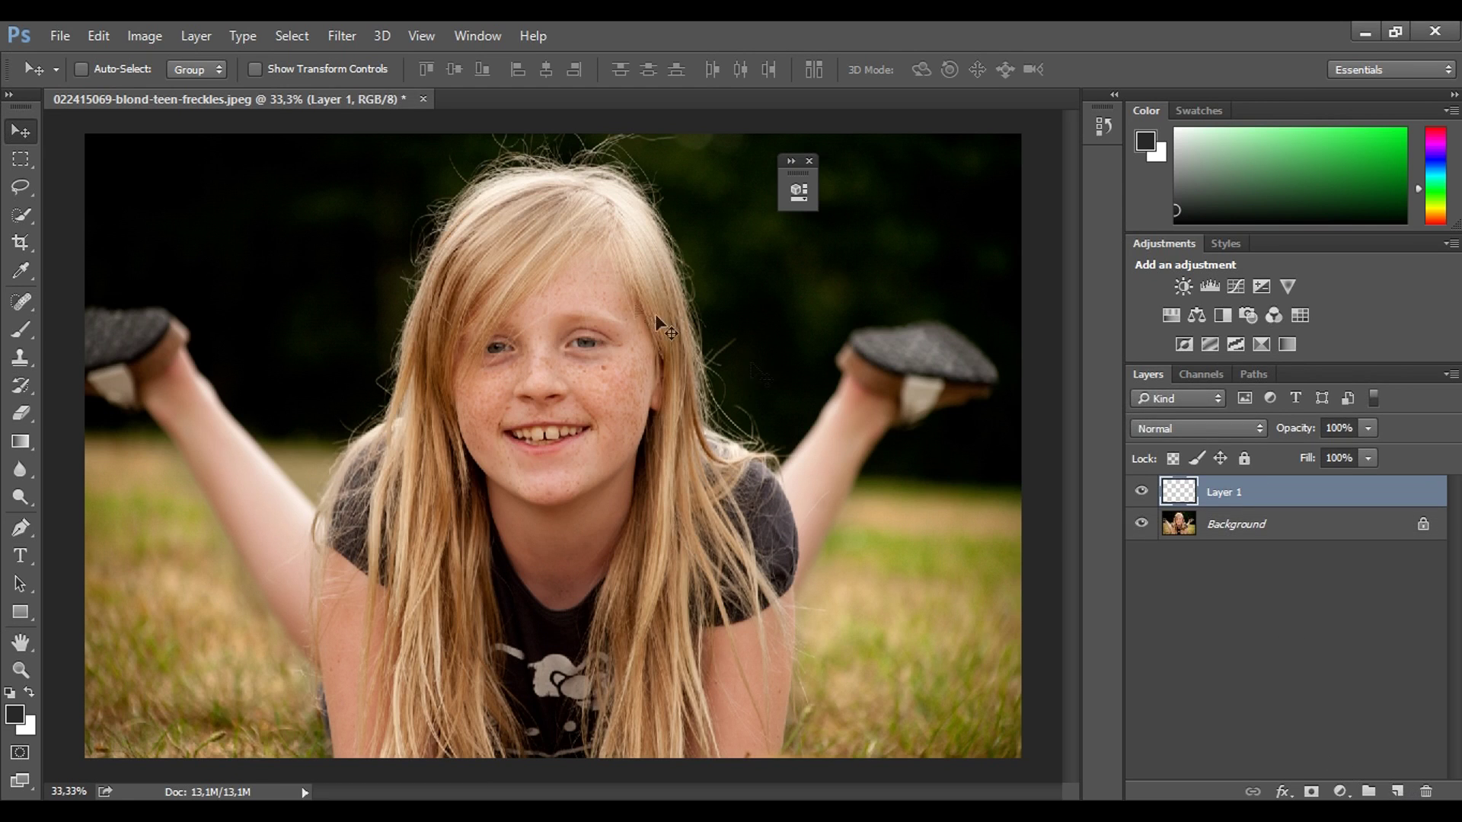
click(17, 328)
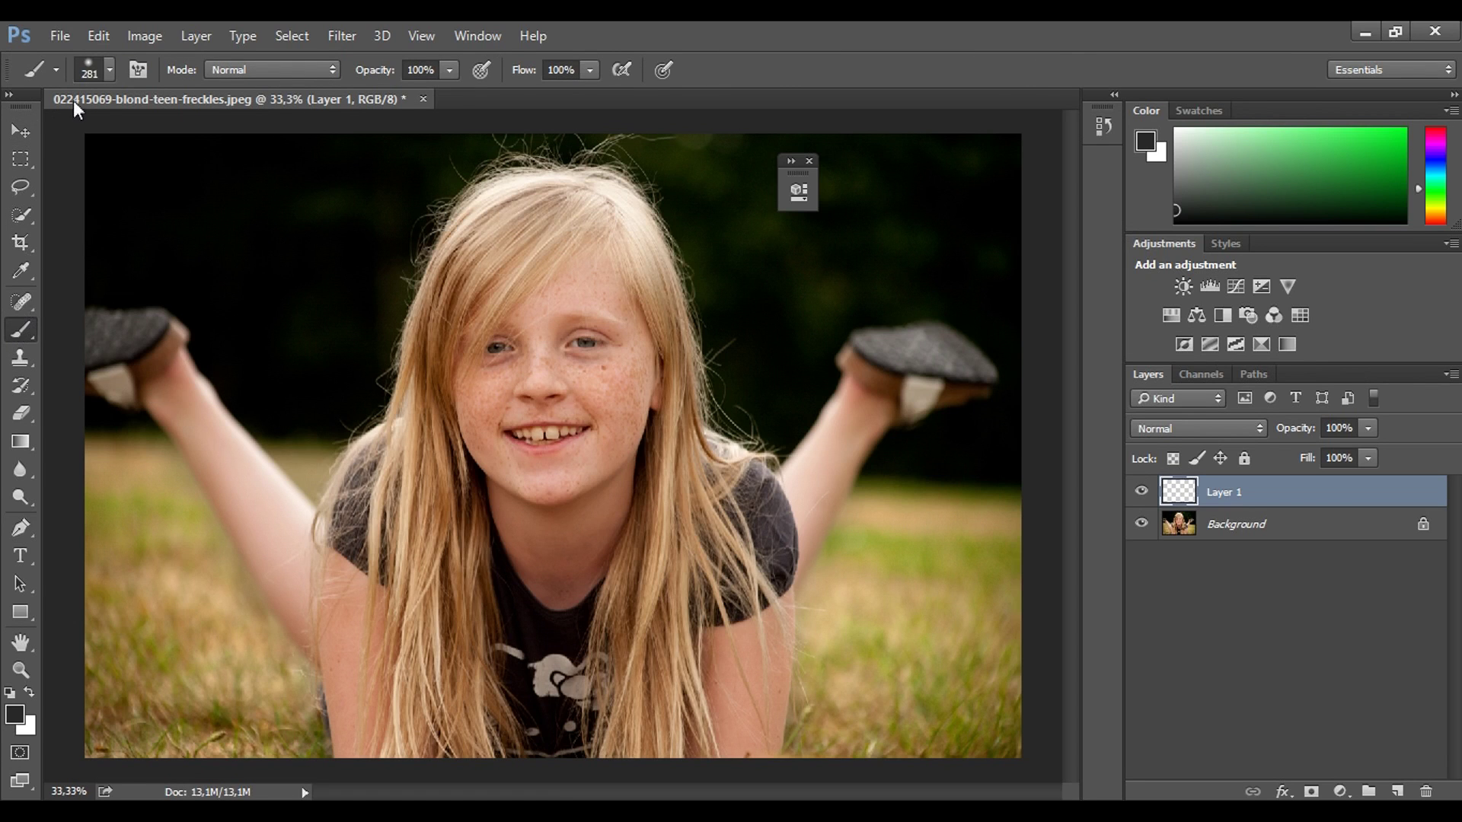
click(108, 70)
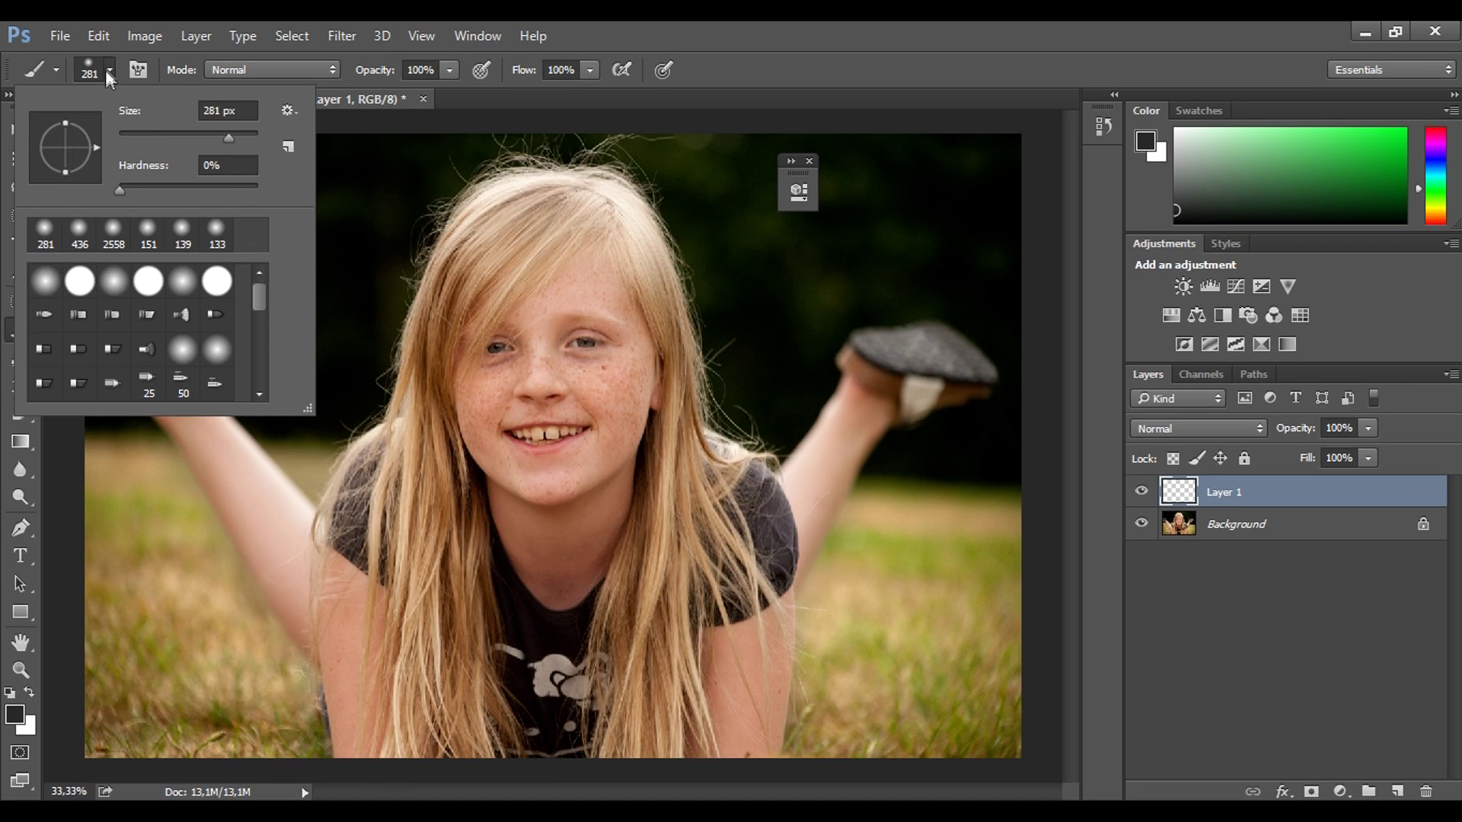
click(107, 72)
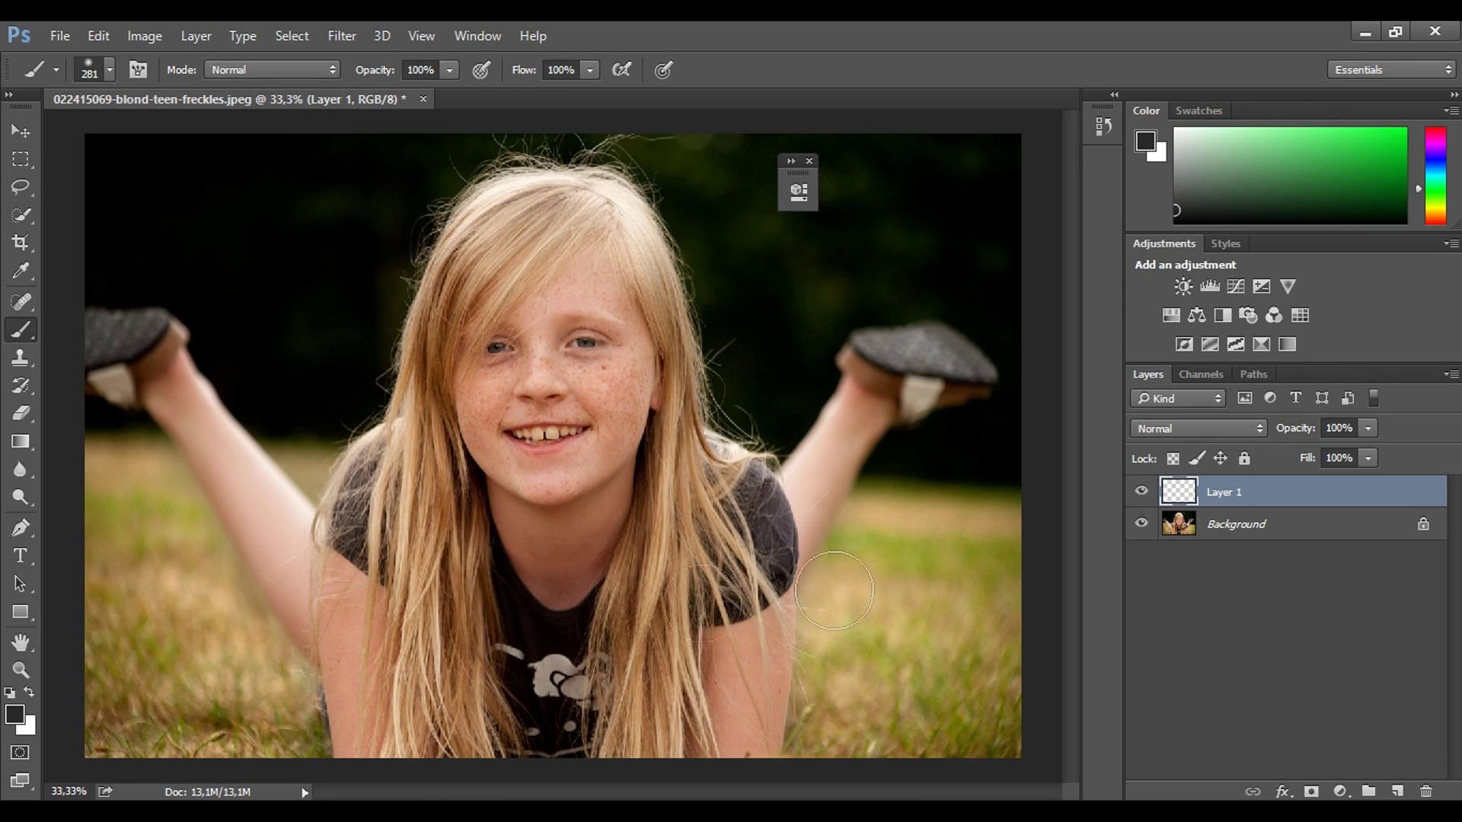
Set the foreground colour to dark green #004e0b.
click(18, 715)
mouse_move(823, 414)
mouse_down()
mouse_move(925, 444)
mouse_move(942, 469)
mouse_up()
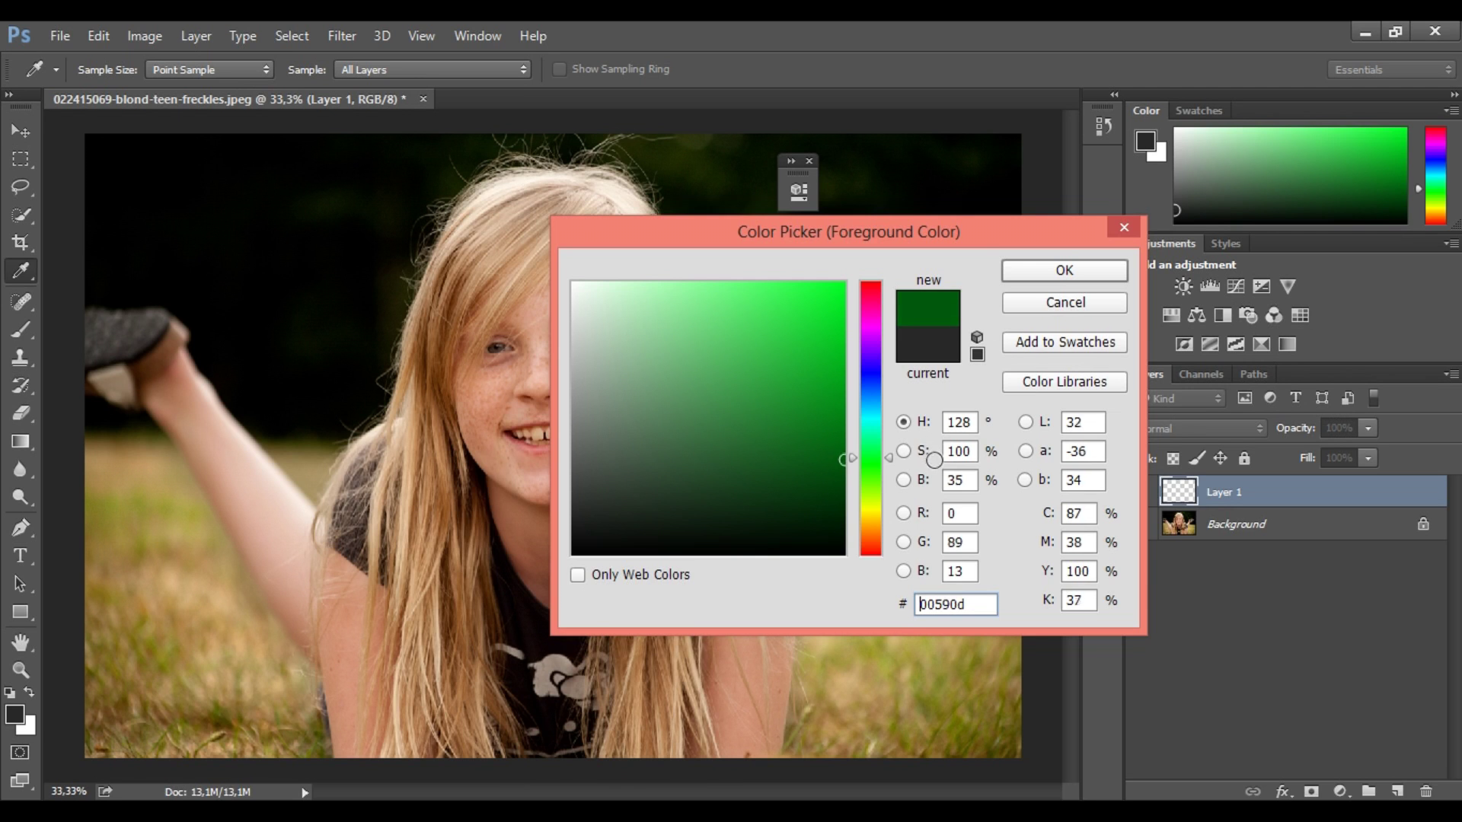
click(1062, 275)
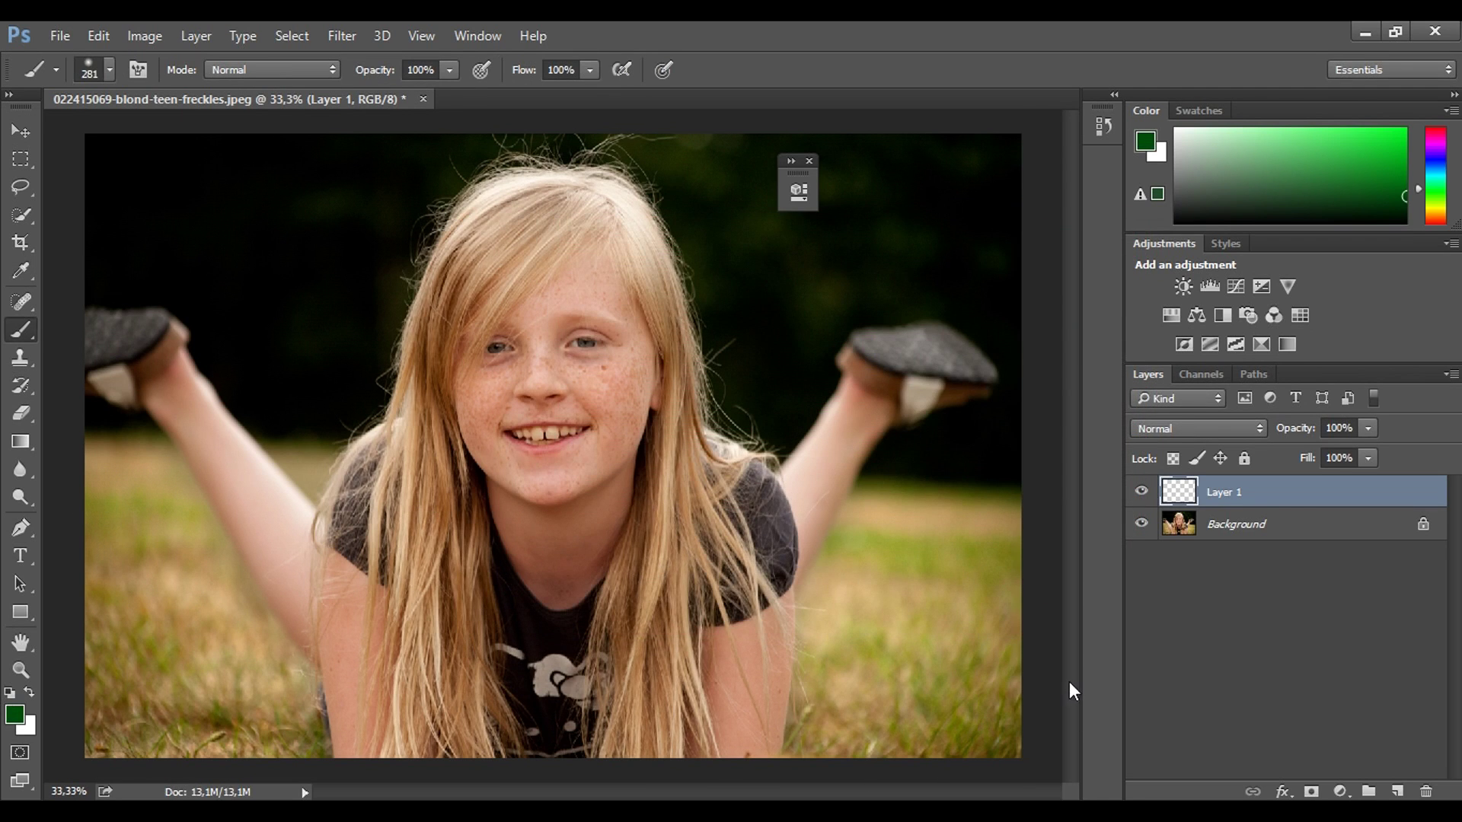
Brush dark green over the grass at the right of the portrait on Layer 1.
mouse_move(1016, 527)
mouse_down()
mouse_move(938, 536)
mouse_move(839, 632)
mouse_move(997, 577)
mouse_move(939, 570)
mouse_move(839, 753)
mouse_up()
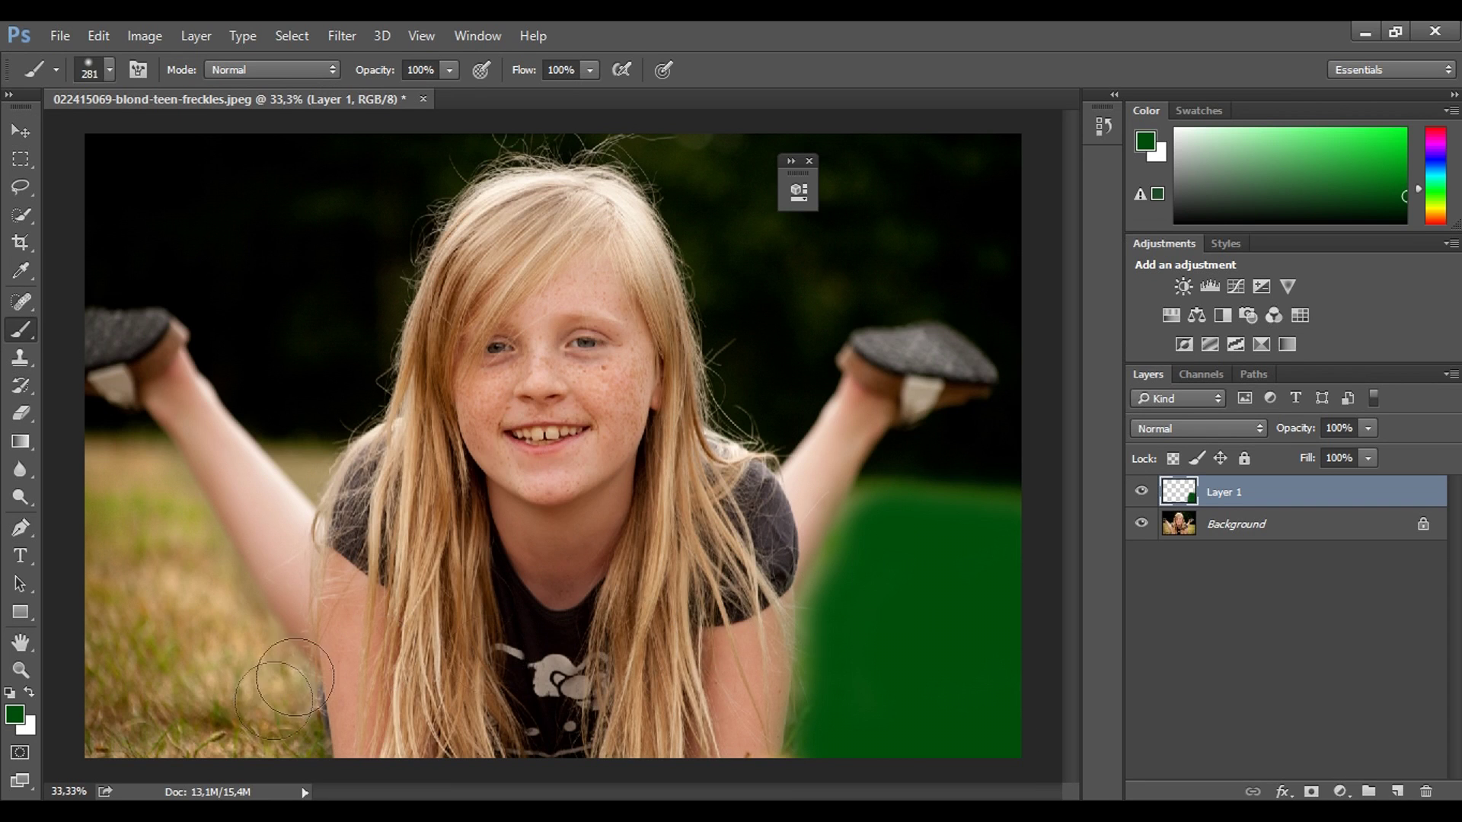
Set Layer 1 to Soft Light and paint green over the lower-left grass.
click(1216, 428)
click(1187, 243)
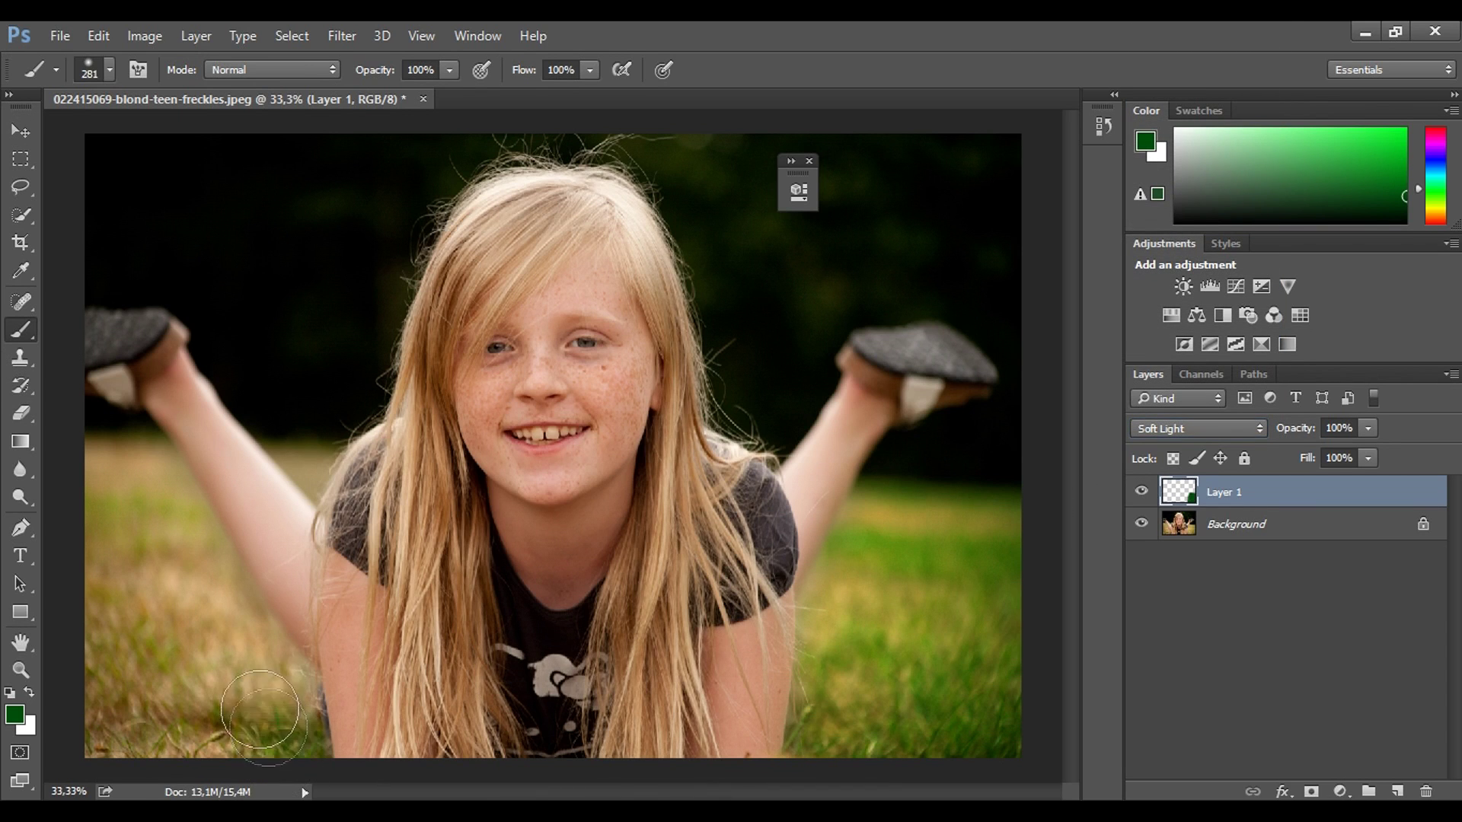
mouse_move(165, 574)
mouse_down()
mouse_move(88, 501)
mouse_move(146, 489)
mouse_move(273, 690)
mouse_move(130, 481)
mouse_move(147, 726)
mouse_up()
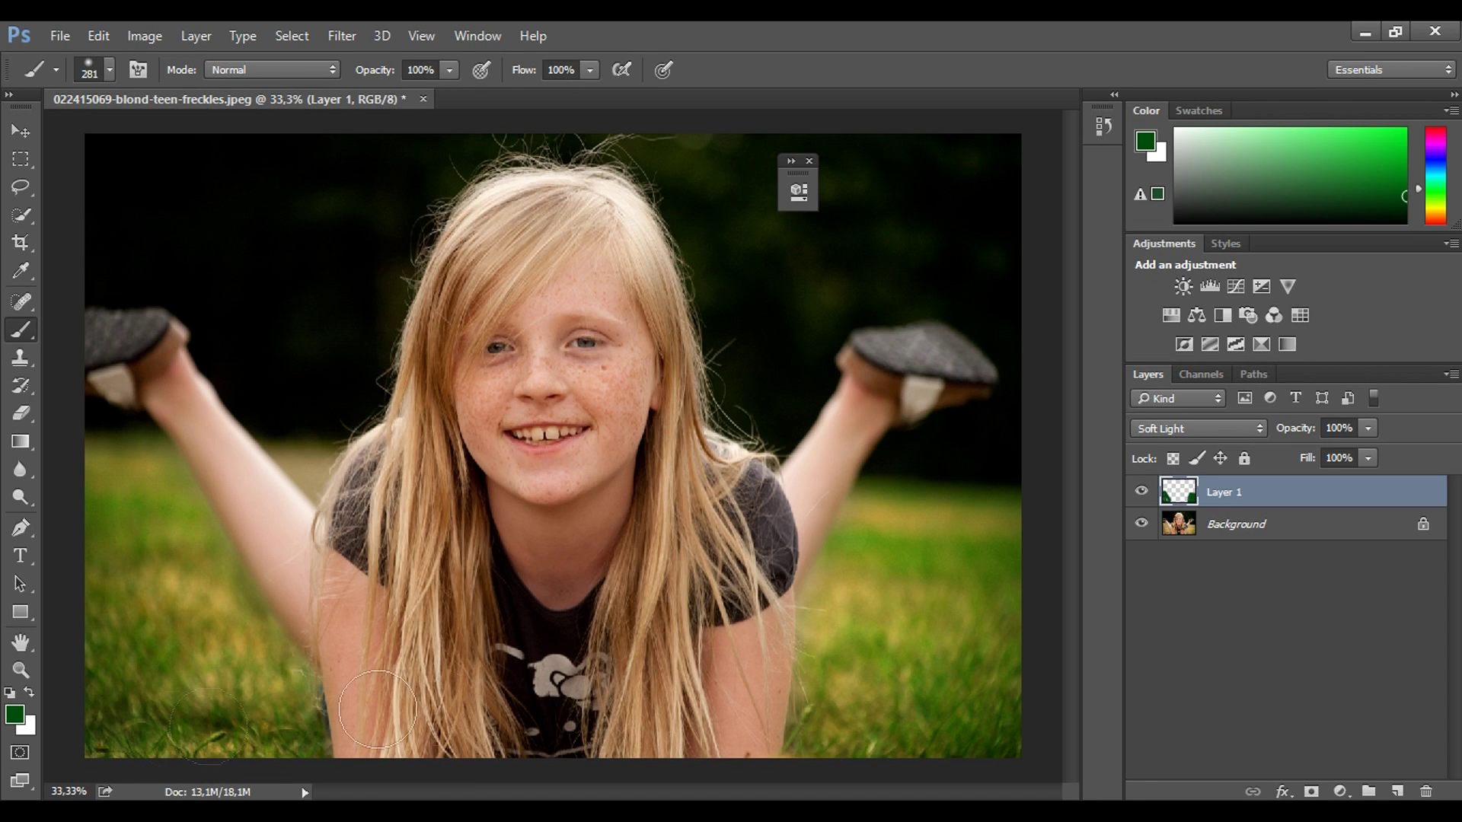
Paint the right-side and arm-area grass, then hide and show Layer 1 to compare.
mouse_move(862, 628)
mouse_down()
mouse_move(891, 511)
mouse_move(812, 714)
mouse_up()
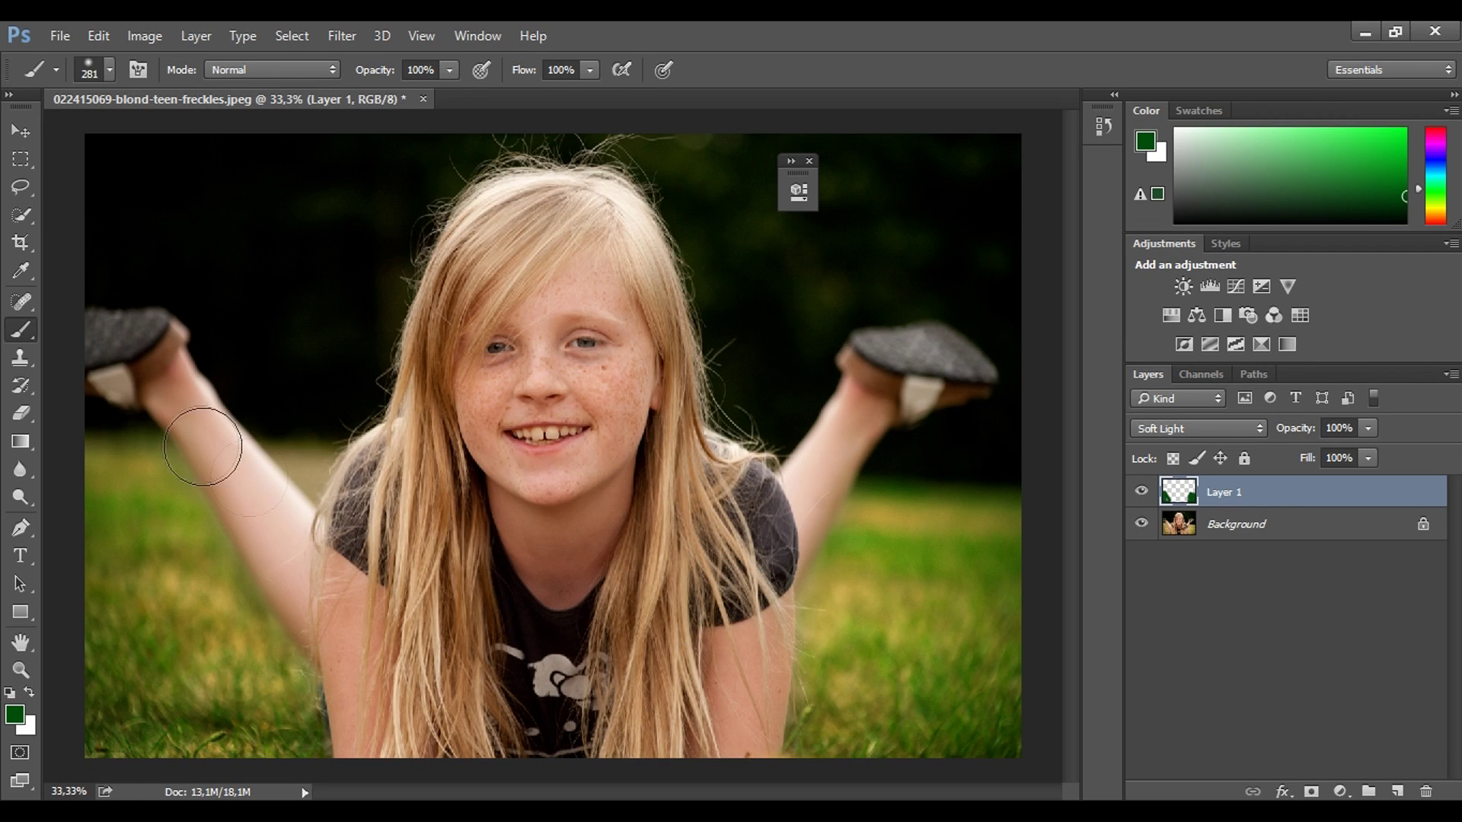
drag(306, 458, 302, 447)
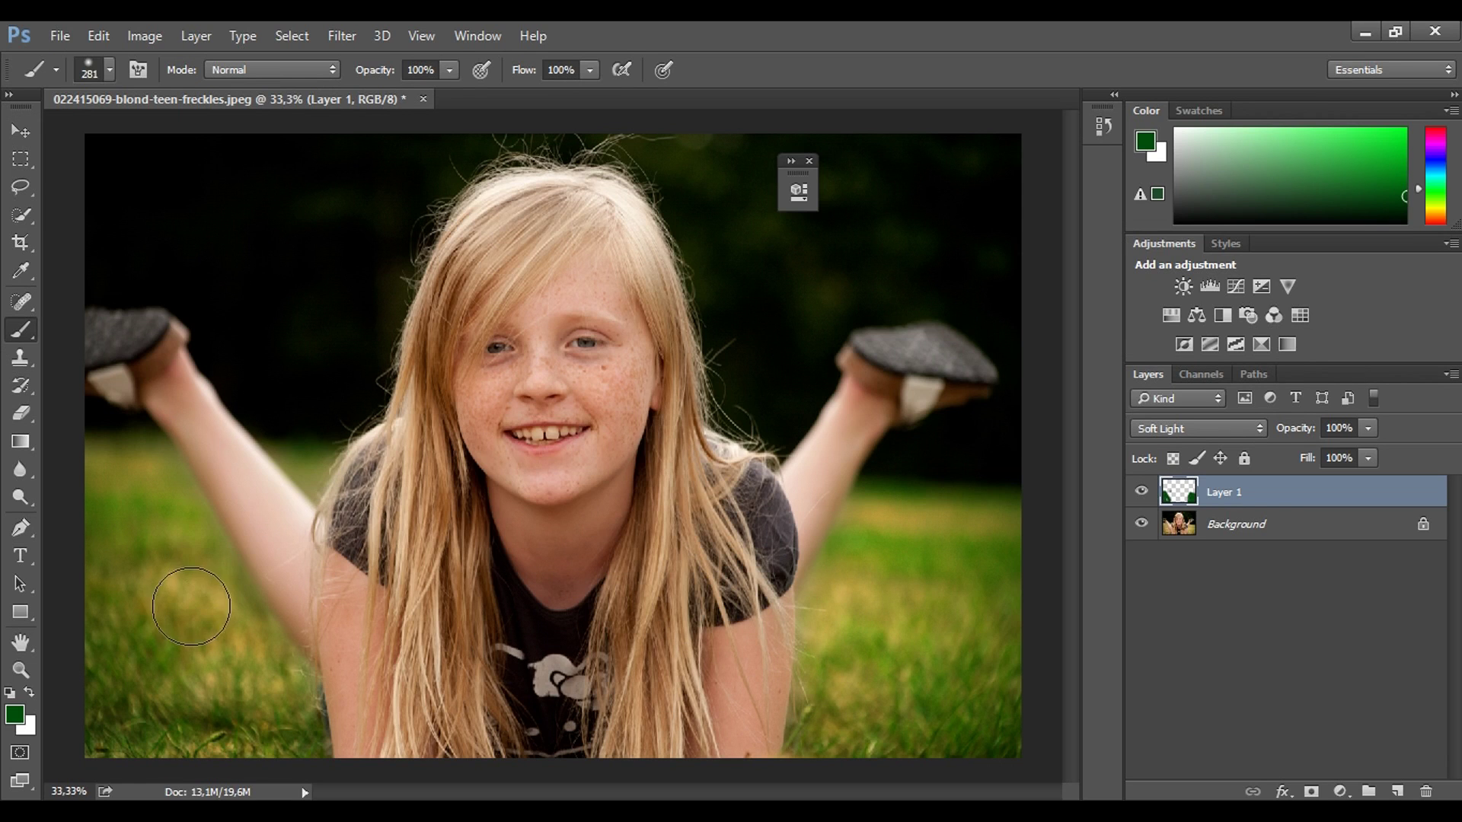
click(1141, 493)
click(1140, 492)
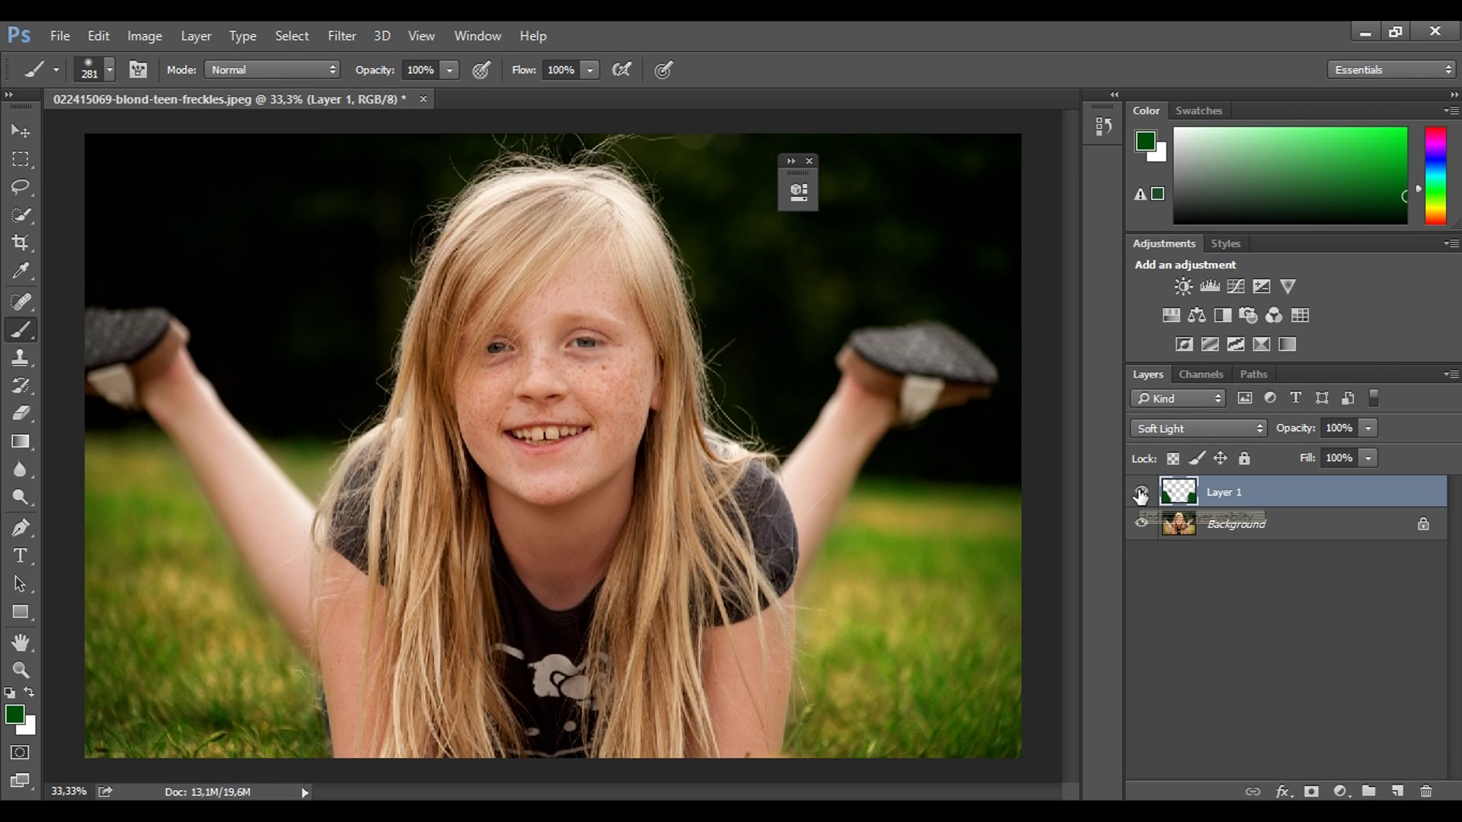
Duplicate Layer 1 as 'Layer 1 copy' to deepen the grass green.
right_click(1258, 497)
click(920, 228)
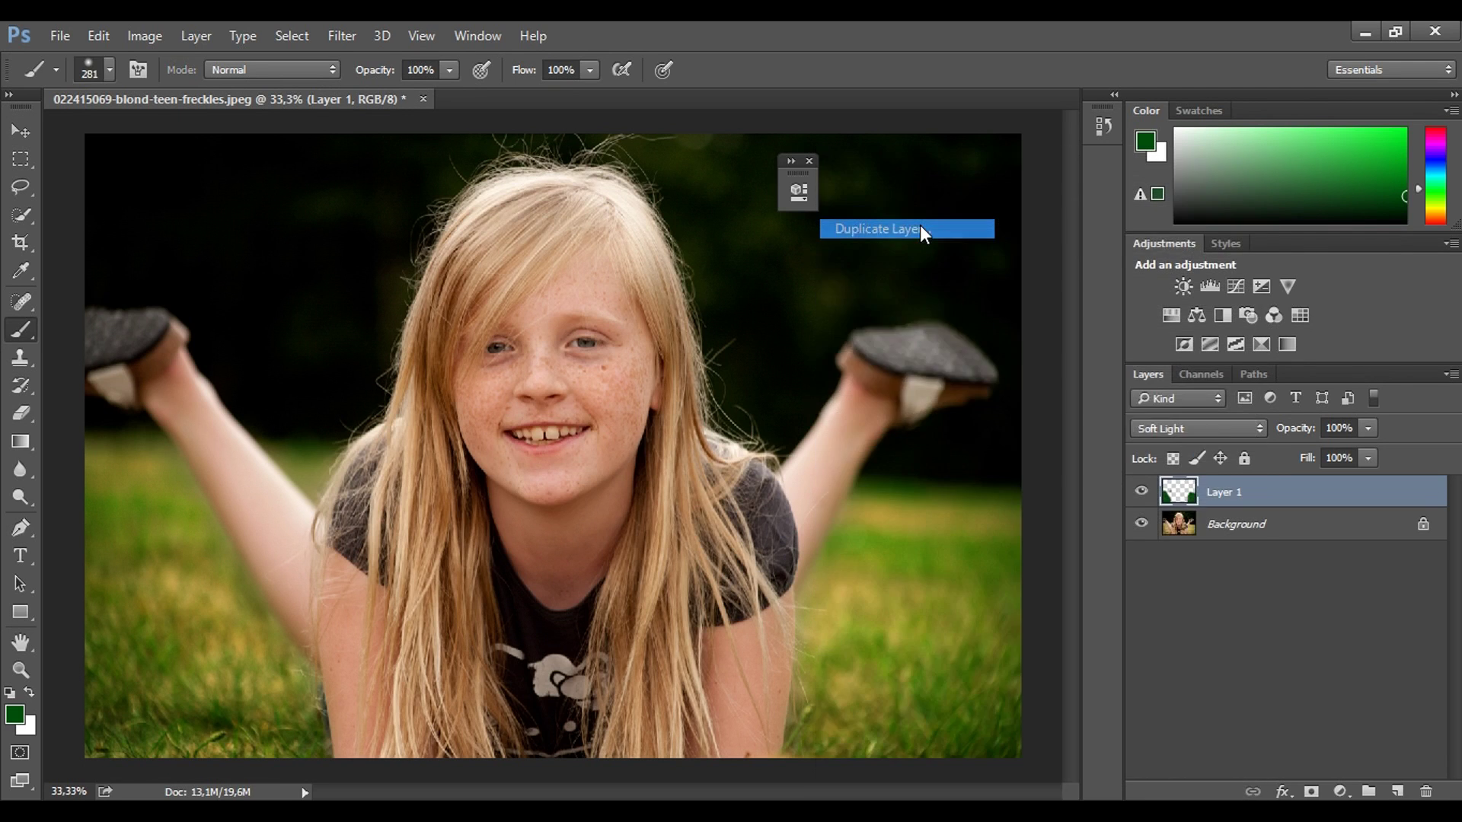
click(903, 261)
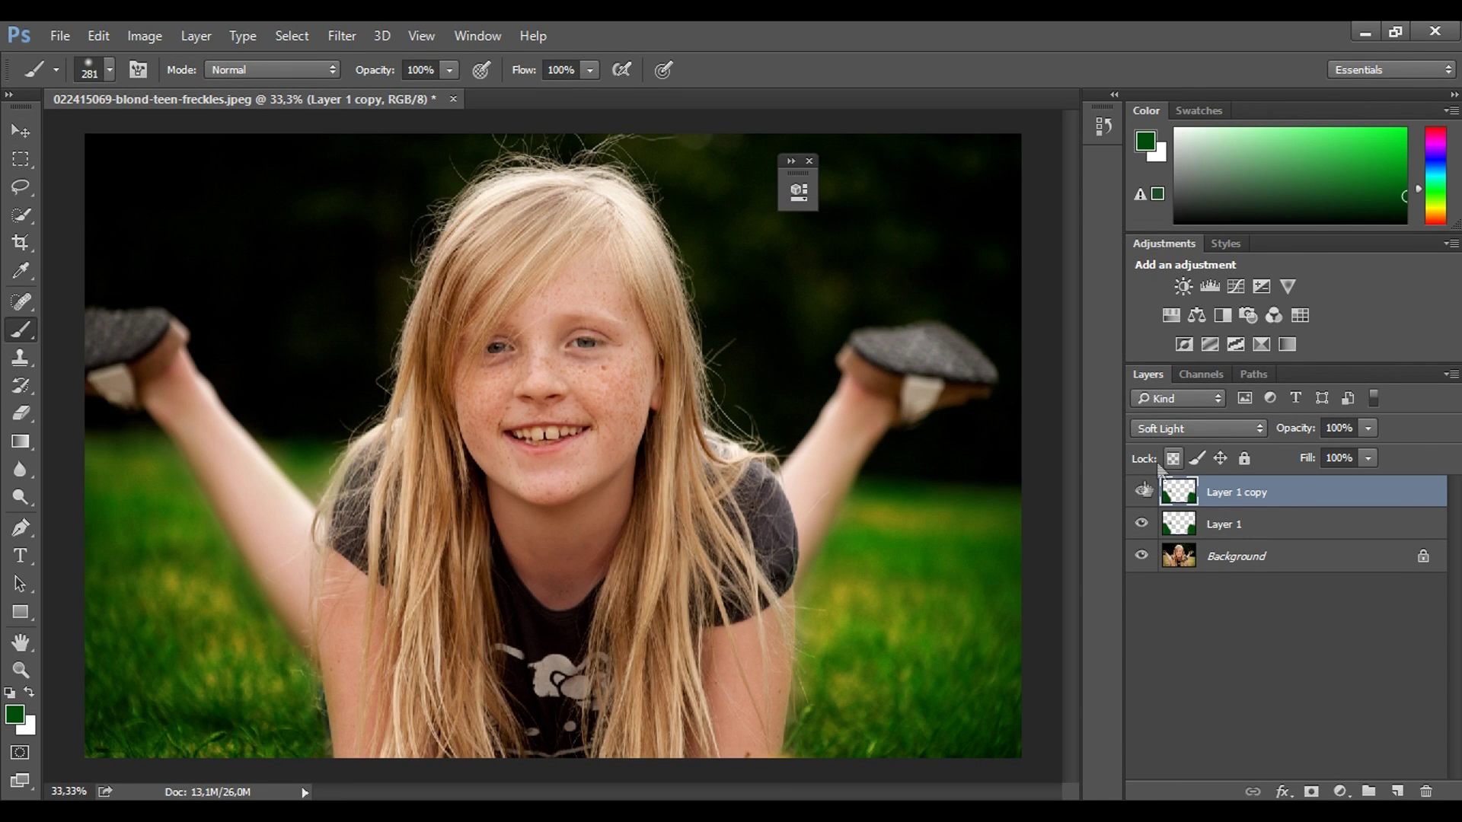